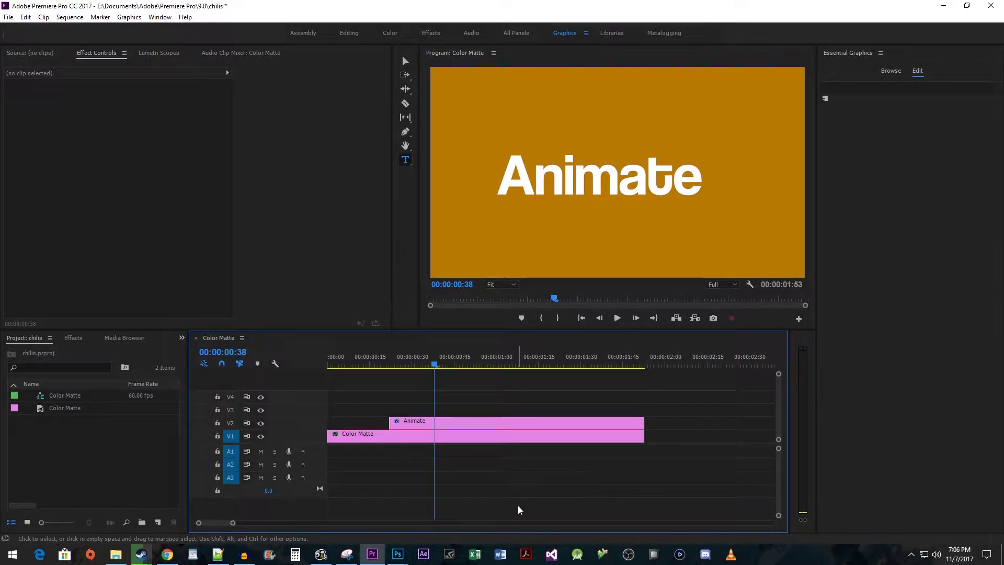
Select the Animate title clip on V2 and move the playhead back to frame 22
{"action": "left_click", "coordinate": [463, 425]}
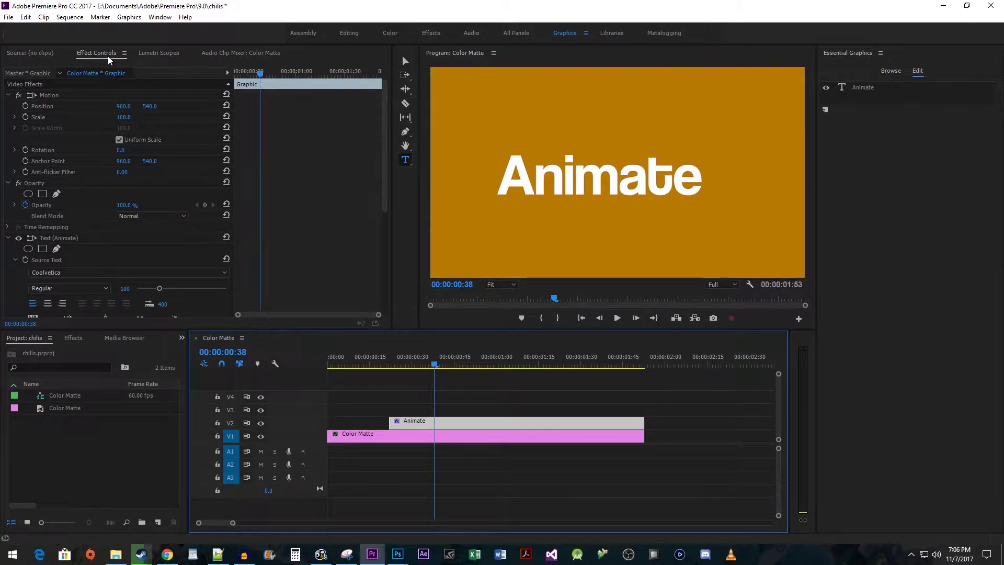
{"action": "left_click_drag", "start_coordinate": [252, 74], "coordinate": [229, 75]}
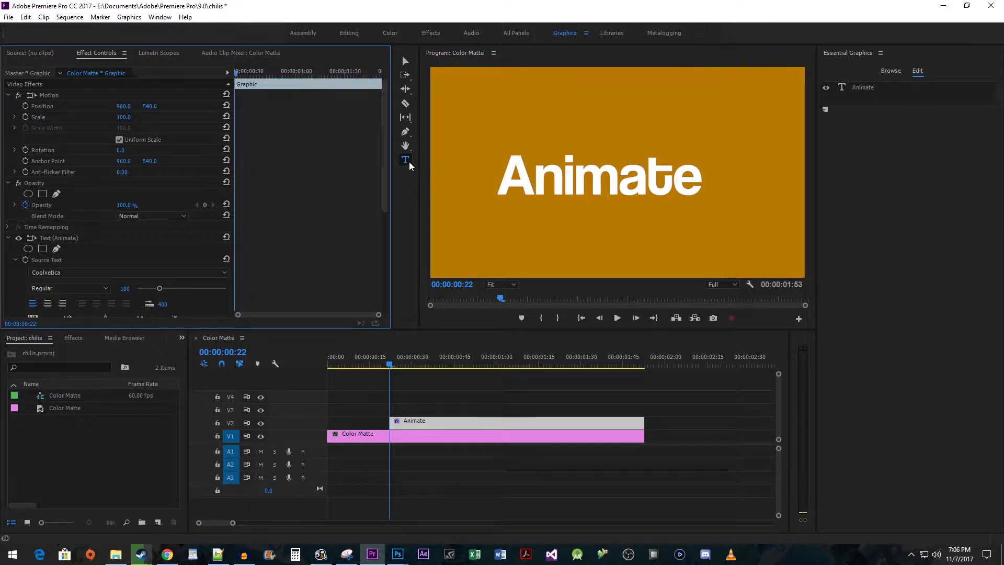
Reduce the Animate title's font size to 100
{"action": "left_click", "coordinate": [540, 169]}
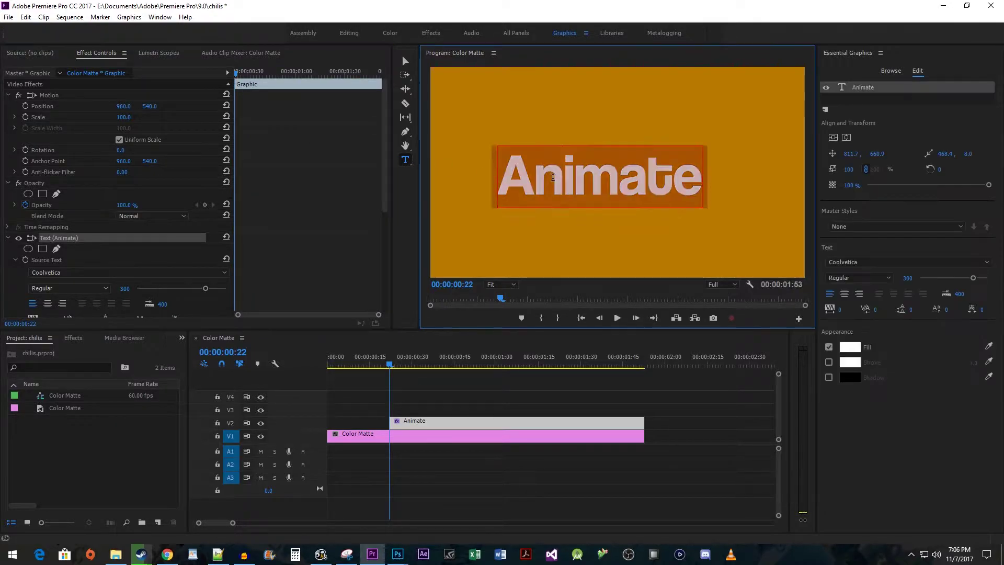
{"action": "left_click", "coordinate": [126, 289]}
{"action": "type", "text": "1"}
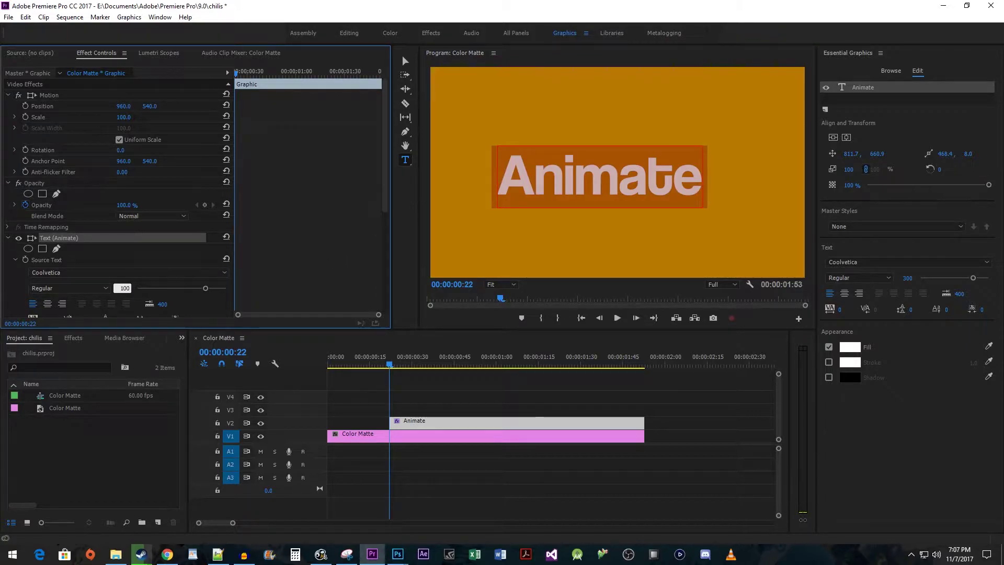
{"action": "key", "text": "Return"}
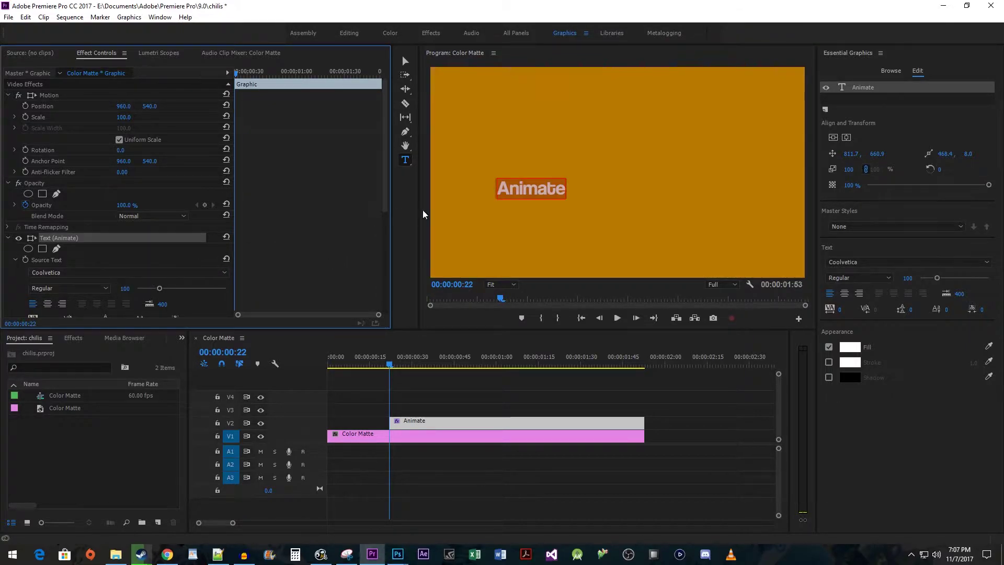
Insert spaces between the letters so the title reads 'A n i m a t e'
{"action": "left_click", "coordinate": [510, 188]}
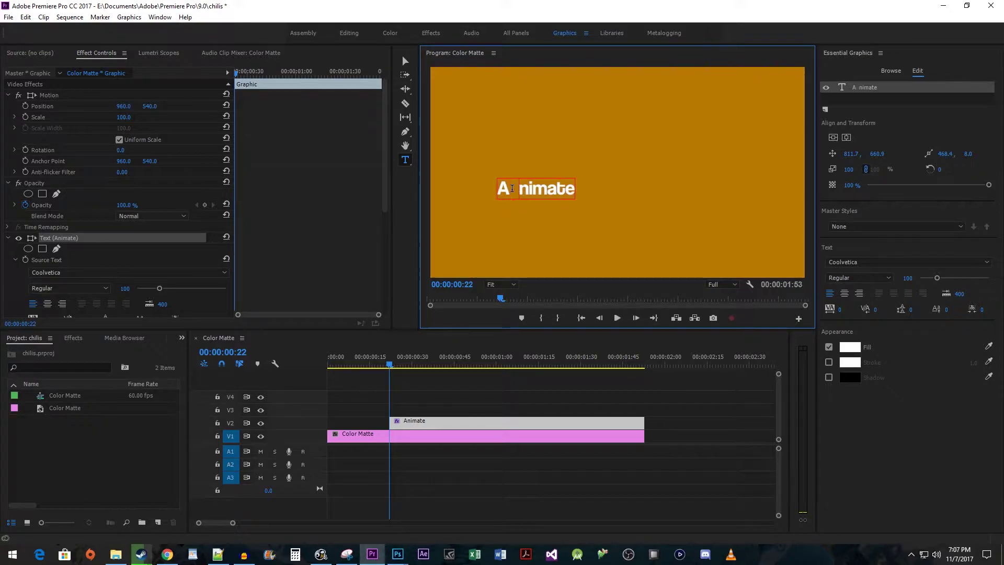
{"action": "key", "text": "Right"}
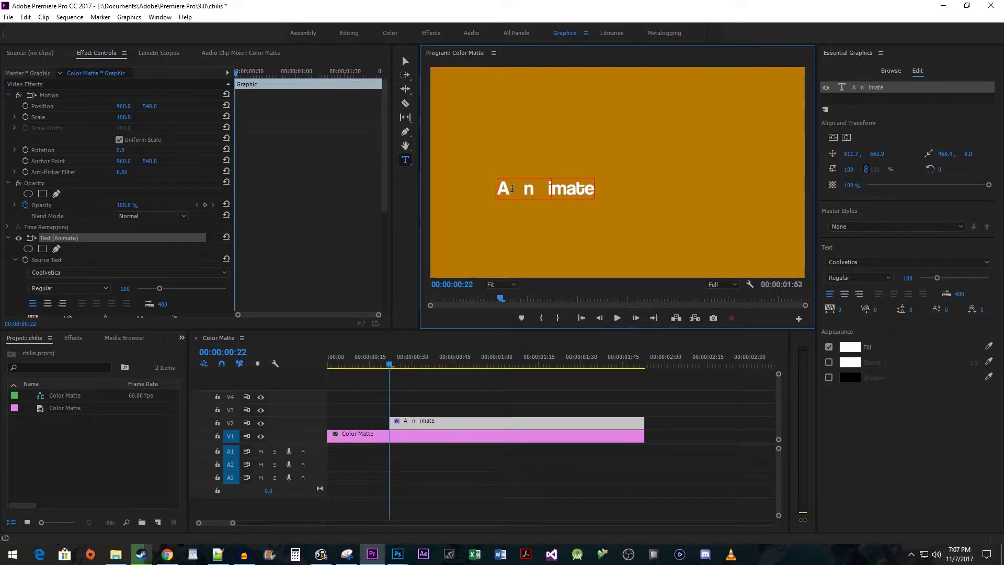
{"action": "key", "text": "Right"}
{"action": "key", "text": "Right"}
{"action": "key", "text": "Right"}
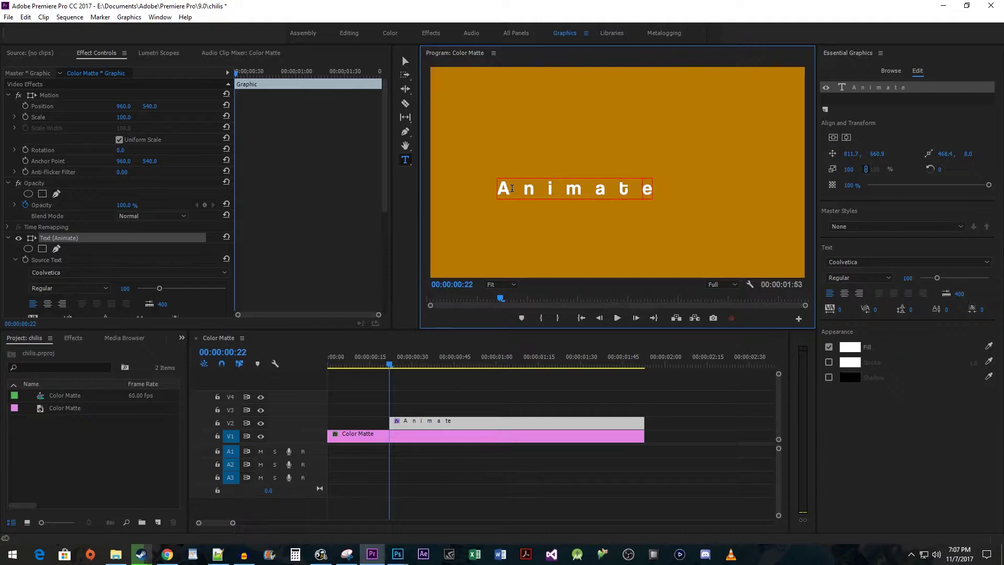
Add a Source Text keyframe for the small spaced title and advance to frame 24
{"action": "left_click", "coordinate": [26, 261]}
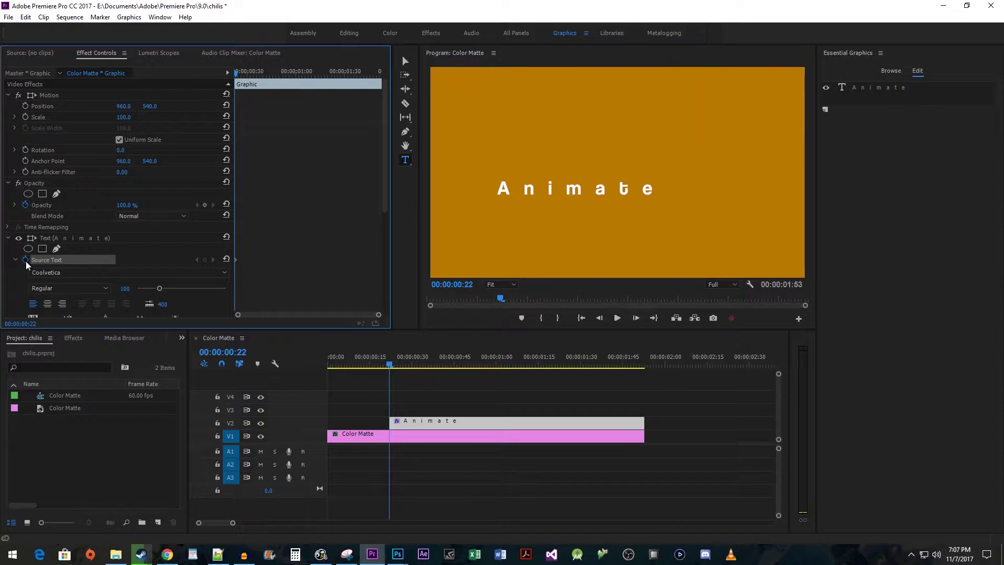
{"action": "key", "text": "Right"}
{"action": "key", "text": "Right"}
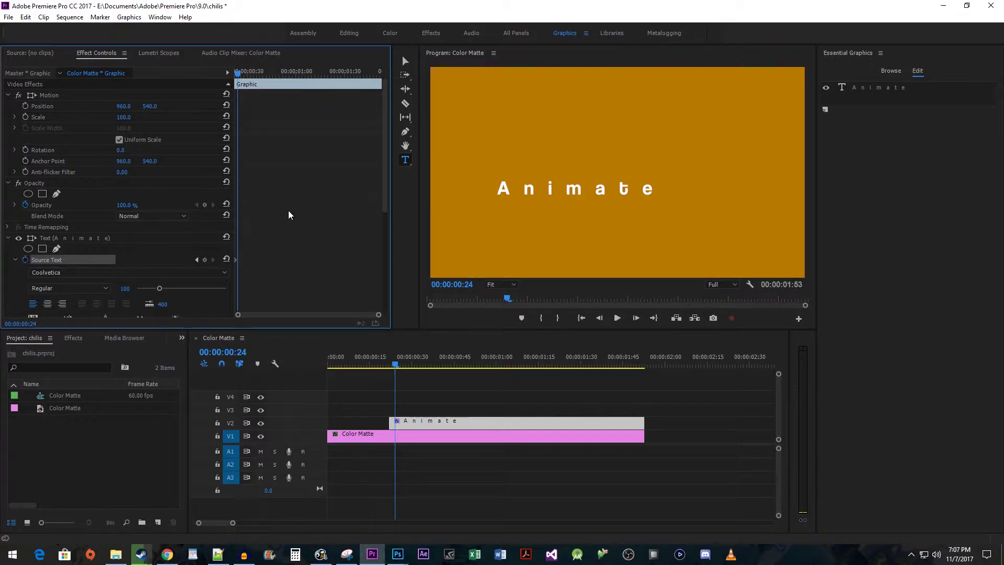
Select the whole title and raise its font size to 150 at frame 24
{"action": "triple_click", "coordinate": [532, 191]}
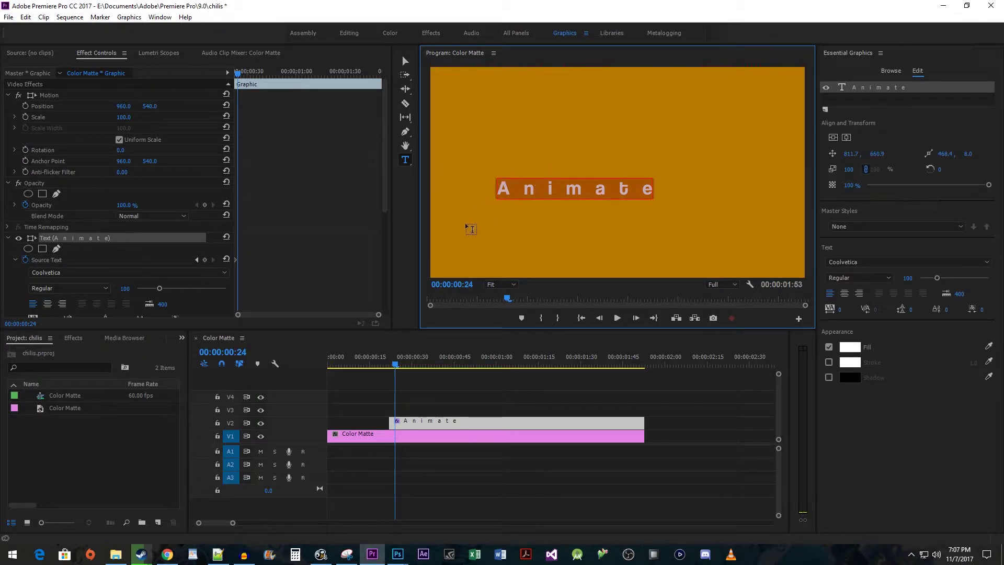
{"action": "left_click", "coordinate": [128, 288]}
{"action": "type", "text": "1"}
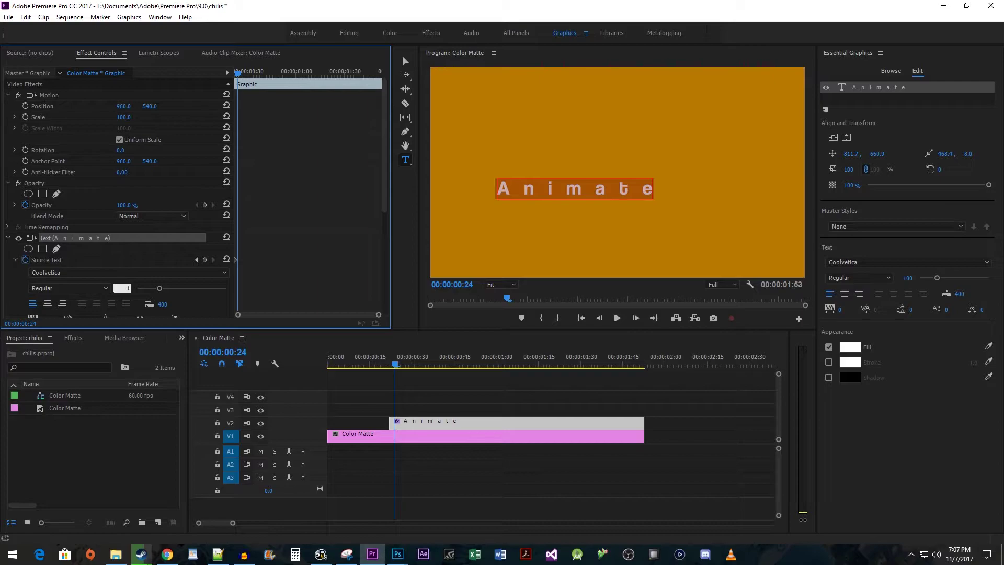
{"action": "type", "text": "50"}
{"action": "key", "text": "Return"}
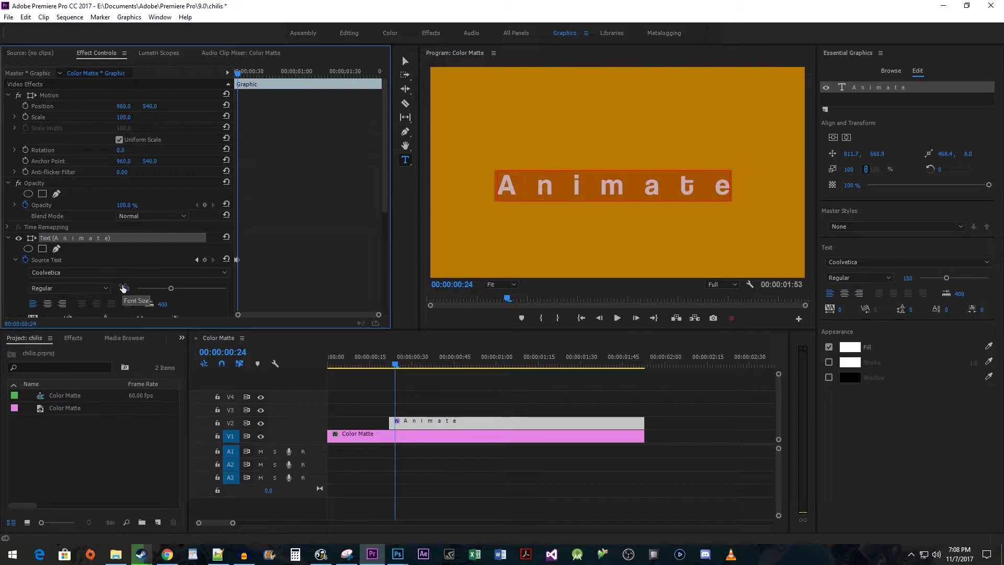
Delete some spaces between the letters to narrow the gaps in 'Animate'
{"action": "left_click", "coordinate": [519, 188]}
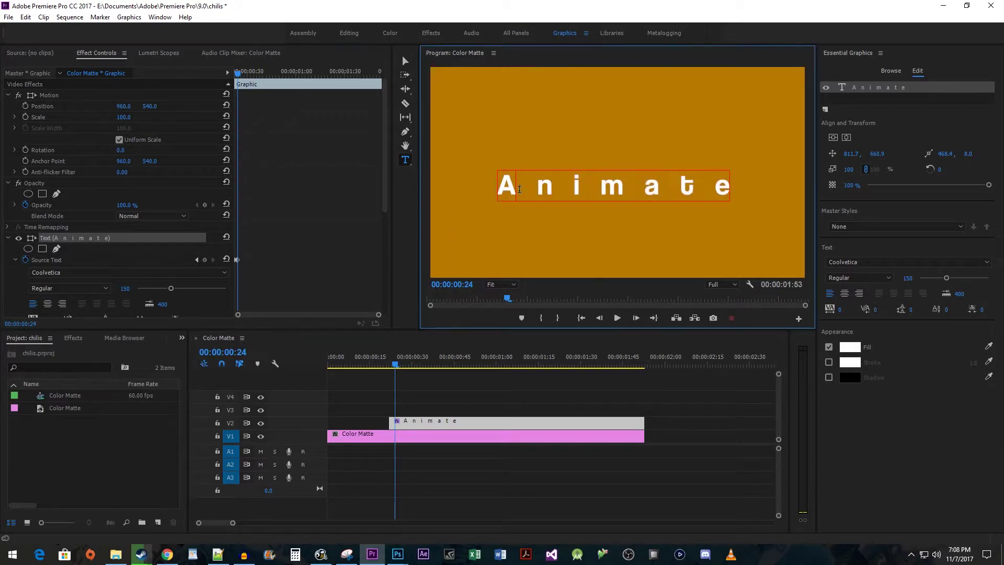
{"action": "key", "text": "Delete"}
{"action": "left_click", "coordinate": [544, 189]}
{"action": "key", "text": "Delete"}
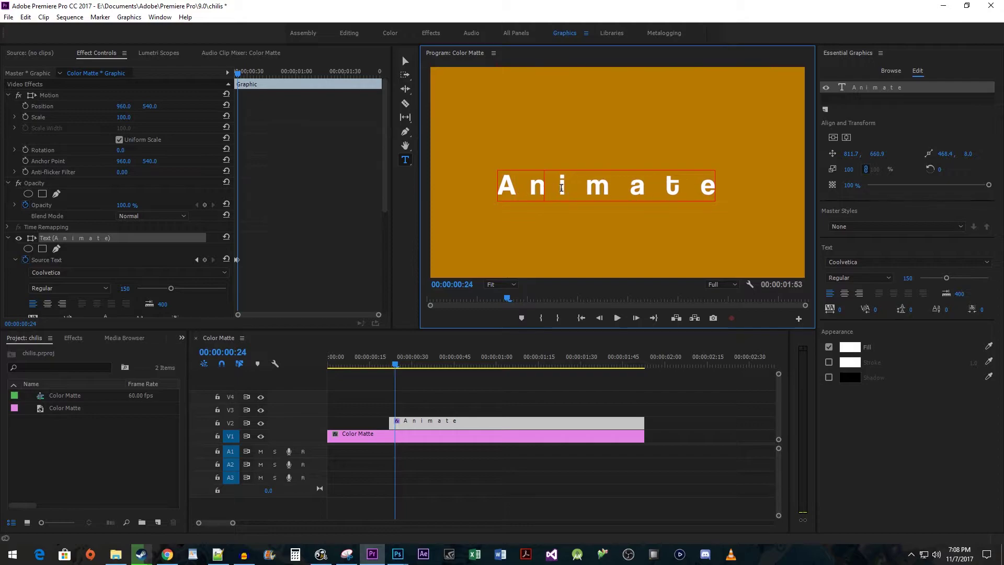
{"action": "key", "text": "Delete"}
{"action": "left_click", "coordinate": [602, 186]}
{"action": "key", "text": "Delete"}
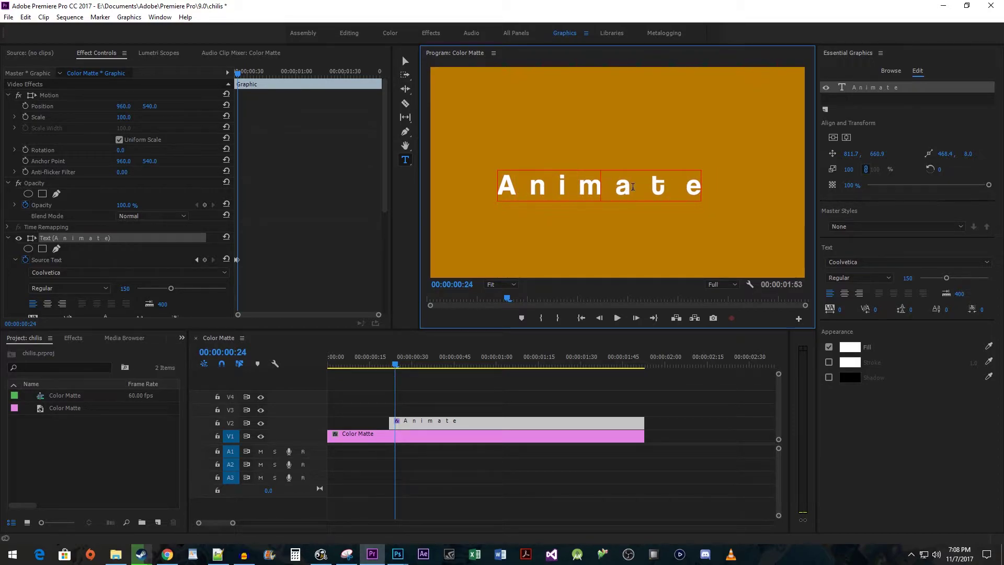
{"action": "left_click", "coordinate": [640, 187]}
{"action": "key", "text": "Delete"}
{"action": "key", "text": "Delete"}
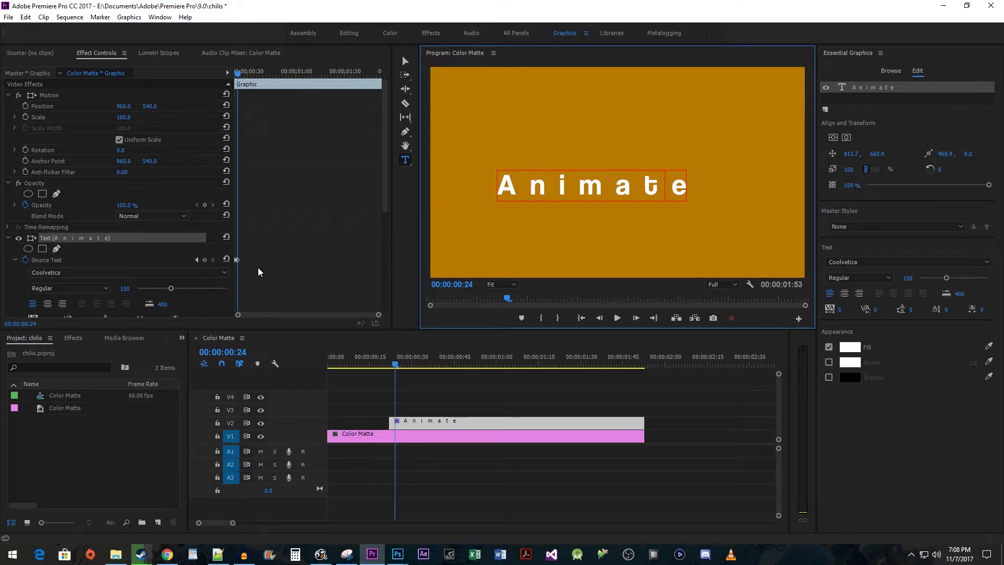
Advance the playhead to frame 26 and select all of the title text for editing
{"action": "left_click", "coordinate": [98, 238]}
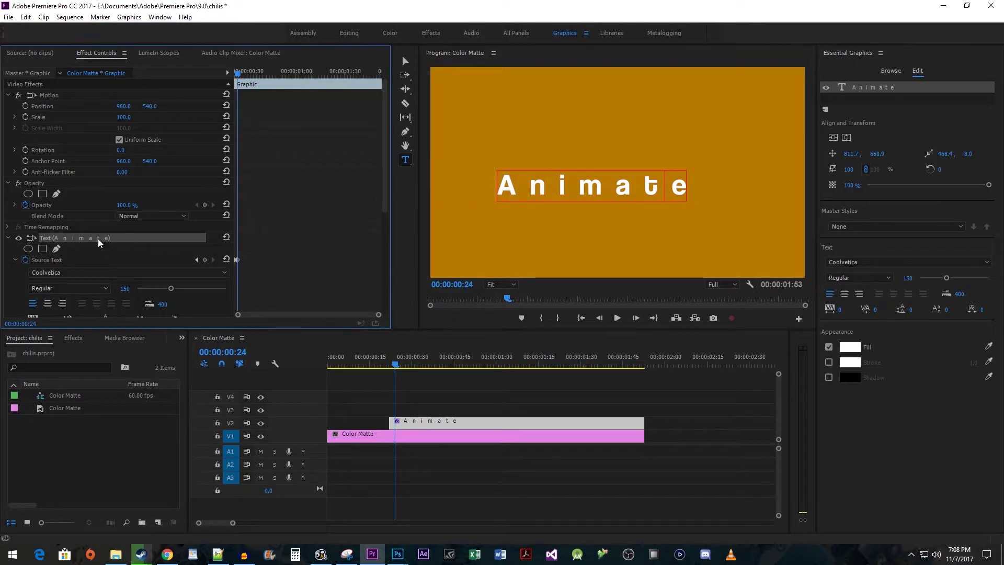
{"action": "key", "text": "Right"}
{"action": "key", "text": "Right"}
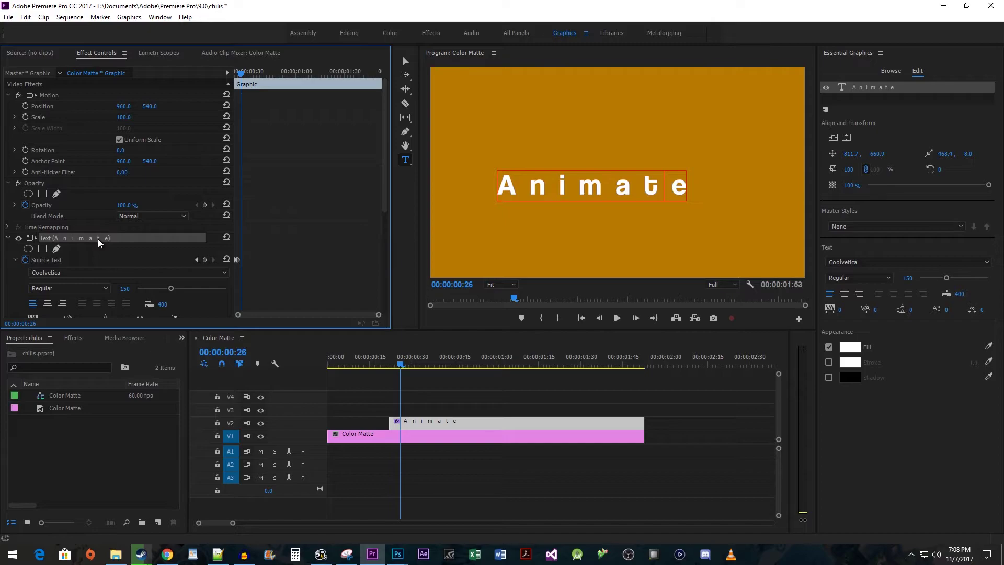
{"action": "left_click", "coordinate": [561, 186]}
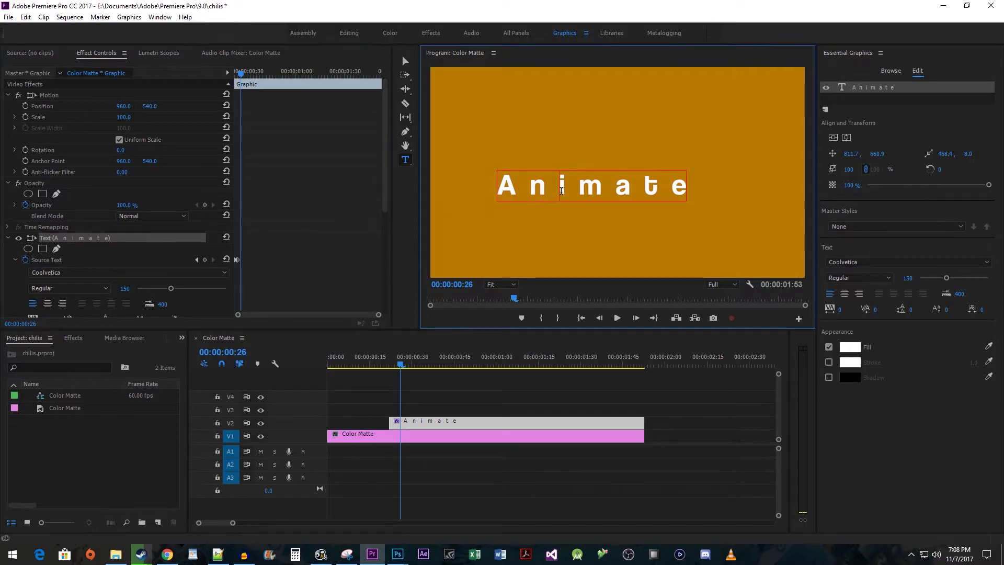
{"action": "key", "text": "ctrl+a"}
Raise the title's font size to 300 at frame 26
{"action": "left_click", "coordinate": [125, 288]}
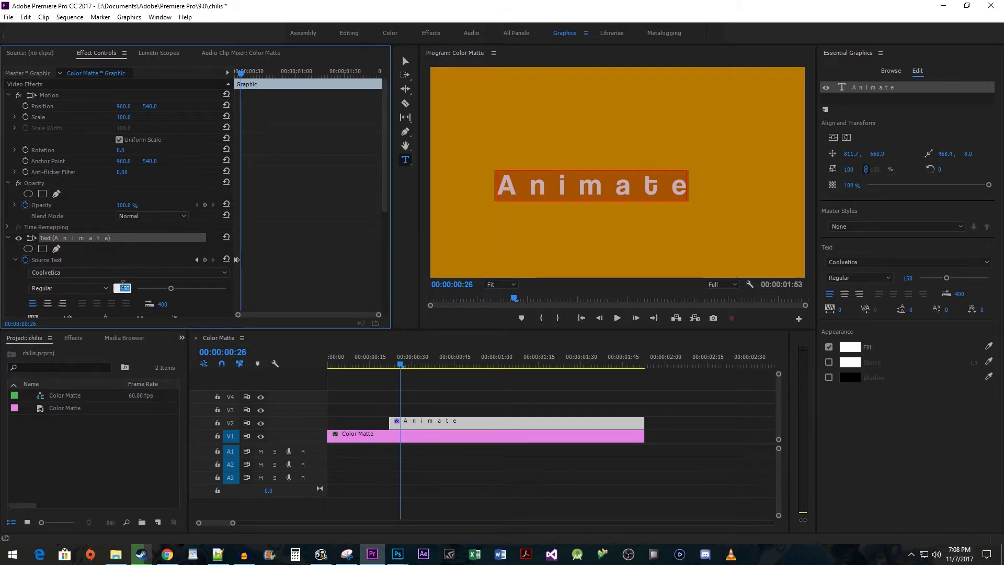
{"action": "type", "text": "300"}
{"action": "key", "text": "Return"}
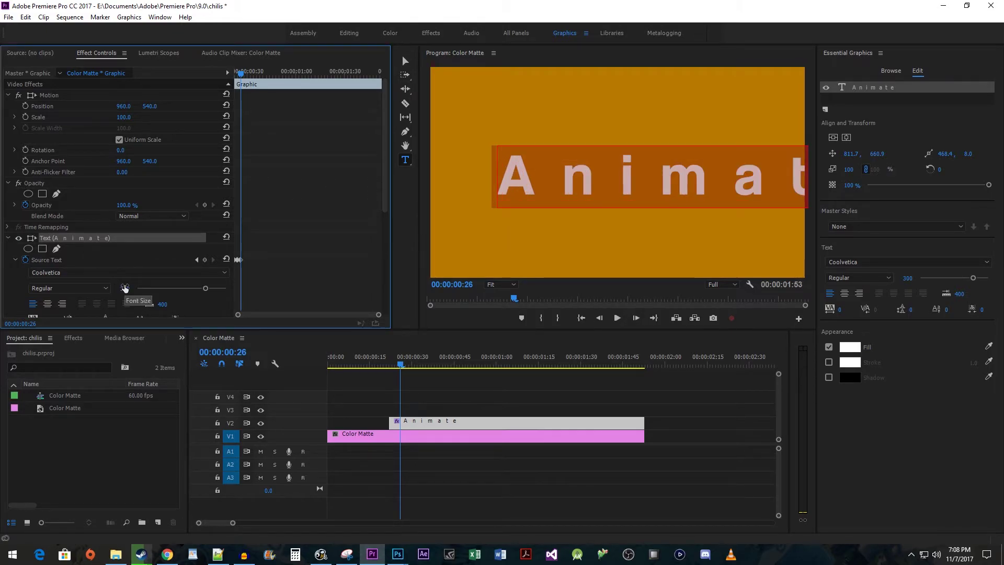
Remove every remaining space so the title reads 'Animate' with no gaps
{"action": "left_click", "coordinate": [531, 189]}
{"action": "key", "text": "Delete"}
{"action": "left_click", "coordinate": [562, 187]}
{"action": "key", "text": "Delete"}
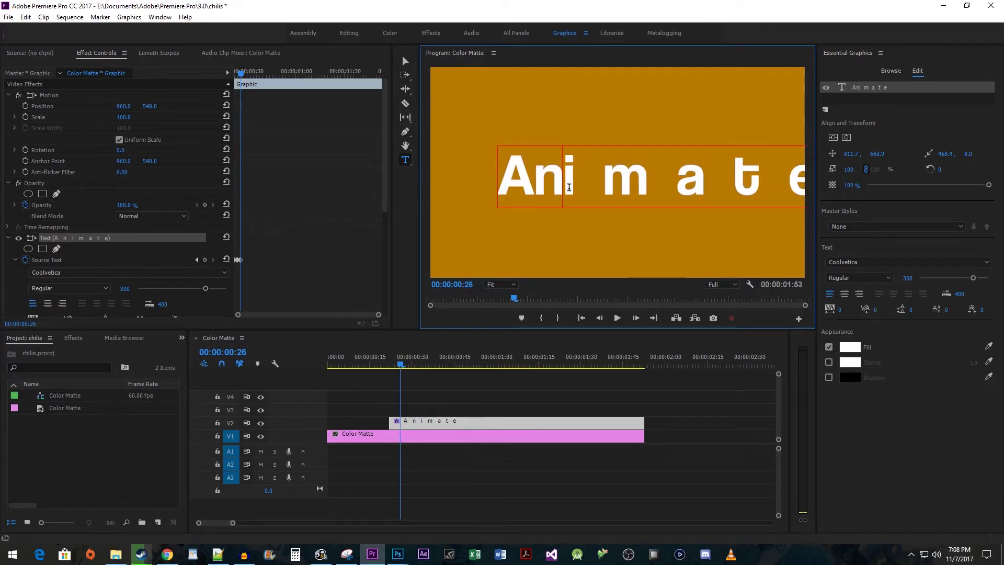
{"action": "left_click", "coordinate": [571, 187]}
{"action": "key", "text": "Delete"}
{"action": "left_click", "coordinate": [619, 184]}
{"action": "key", "text": "Delete"}
{"action": "key", "text": "Delete"}
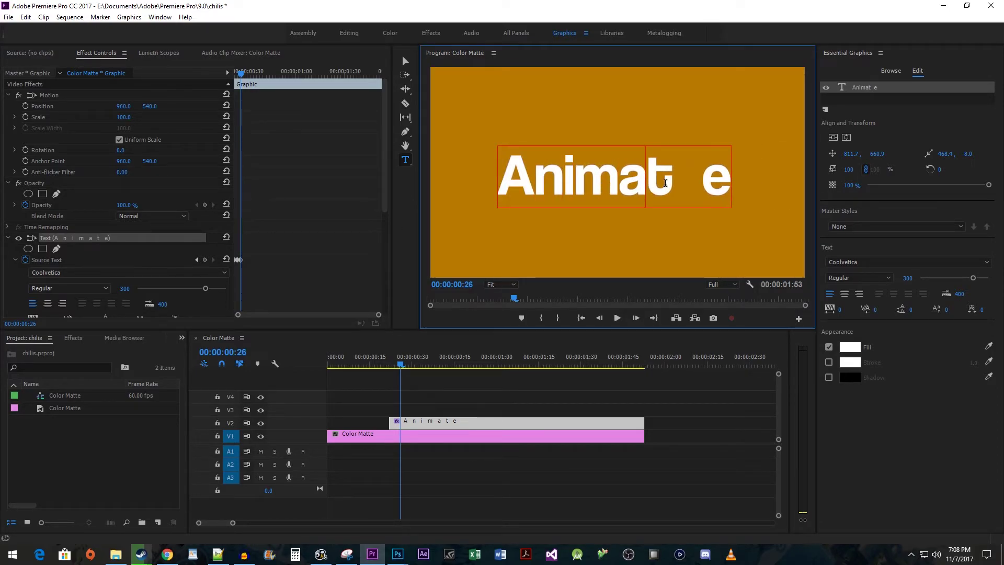
{"action": "left_click", "coordinate": [668, 184]}
{"action": "key", "text": "Delete"}
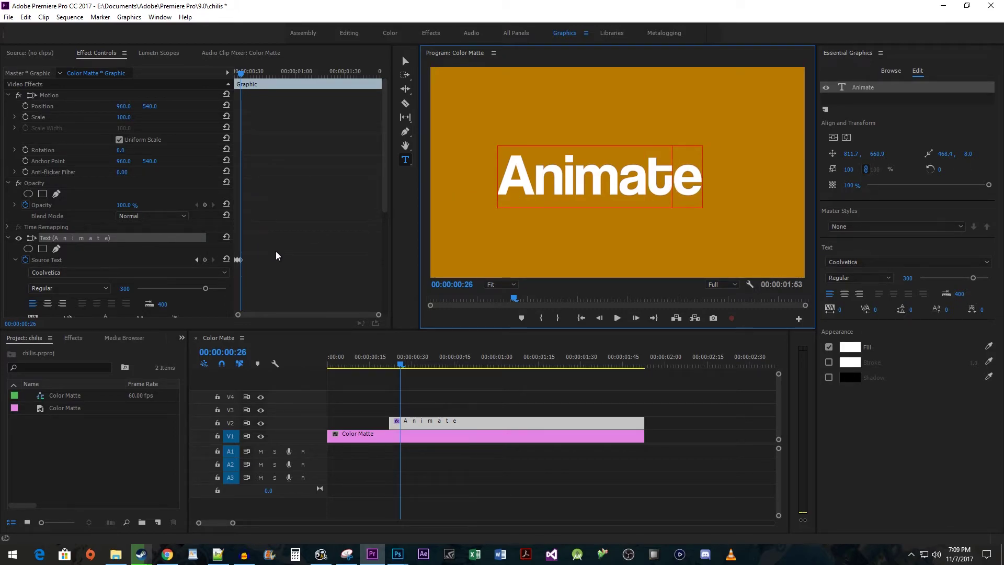
{"action": "left_click", "coordinate": [382, 362]}
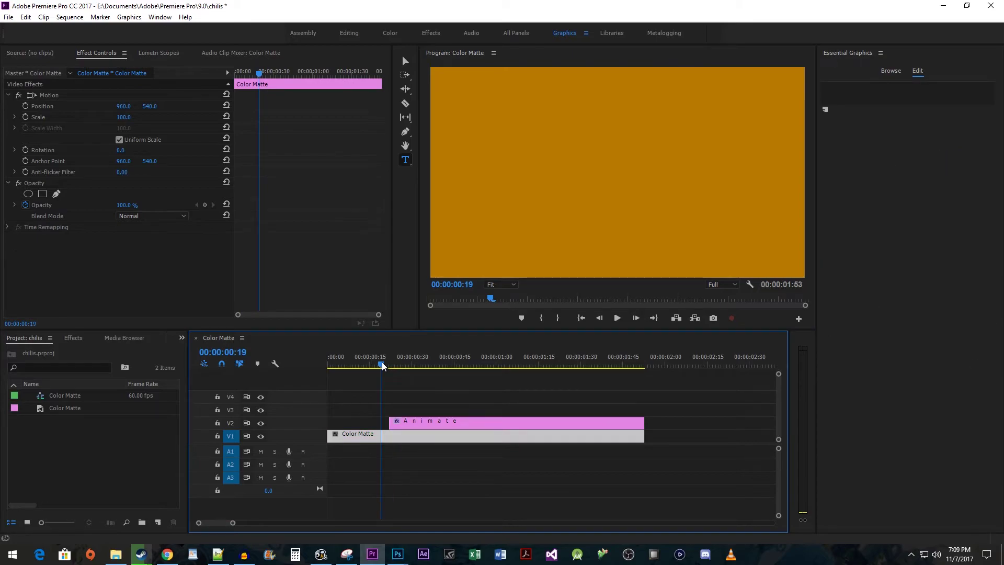
{"action": "key", "text": "space"}
{"action": "left_click", "coordinate": [377, 362]}
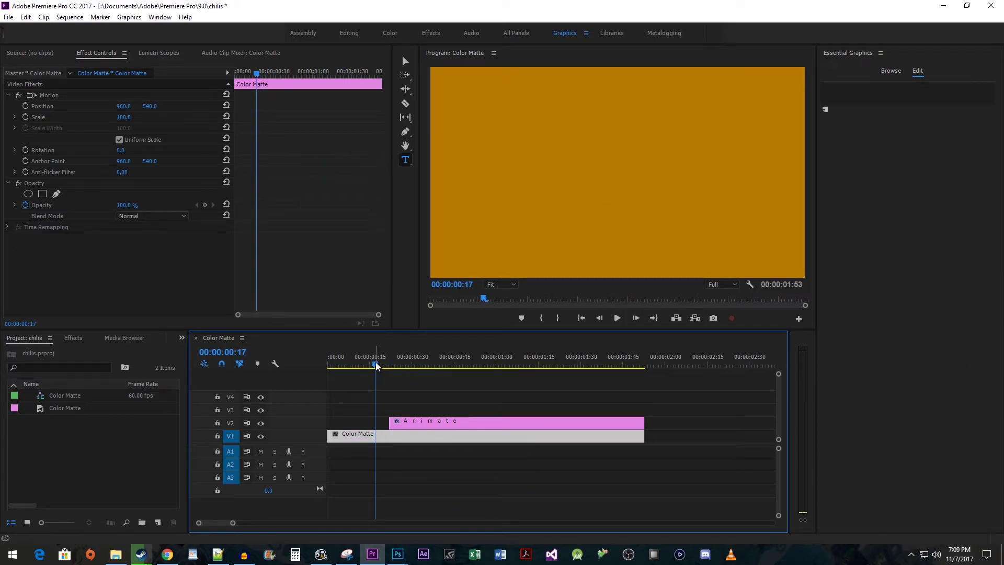
{"action": "key", "text": "space"}
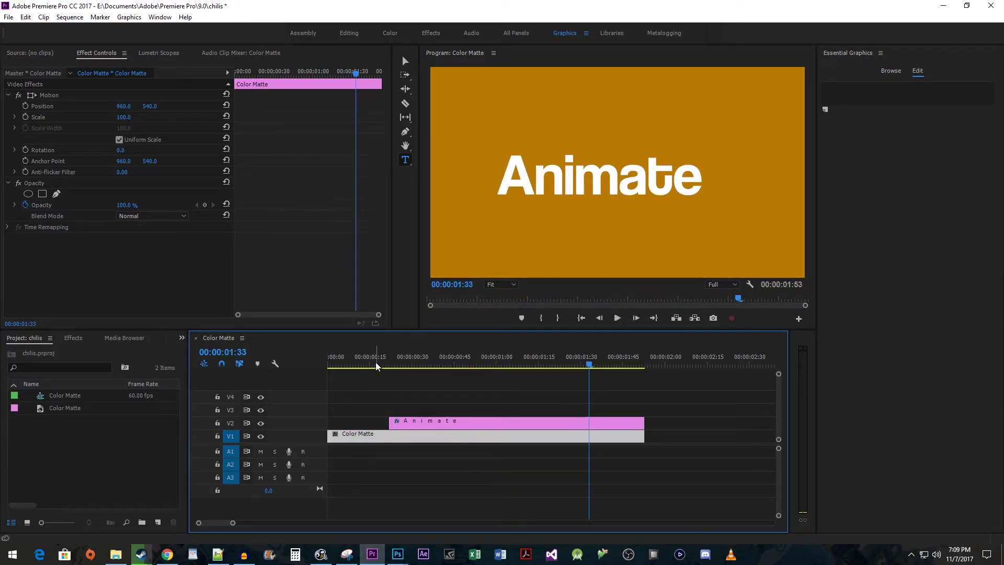